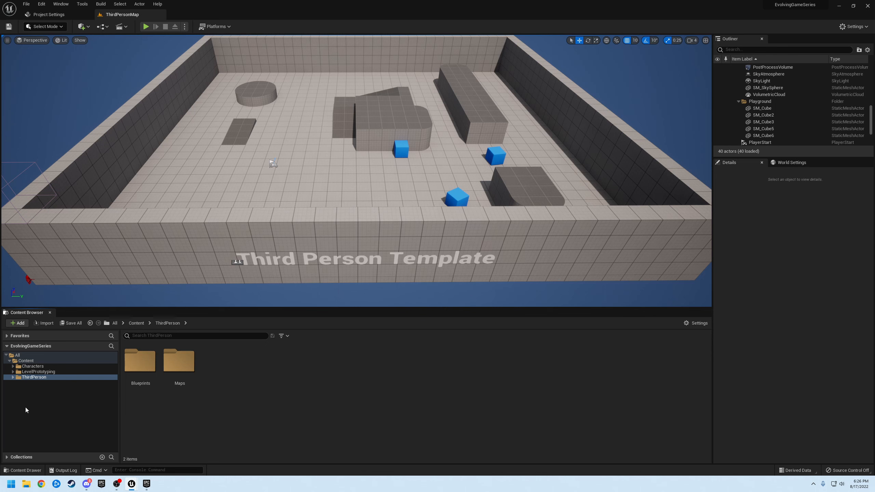
# Step: Examine the Characters folder in the project content and the subfolders inside Mannequin_UE4
pyautogui.click(13, 368)
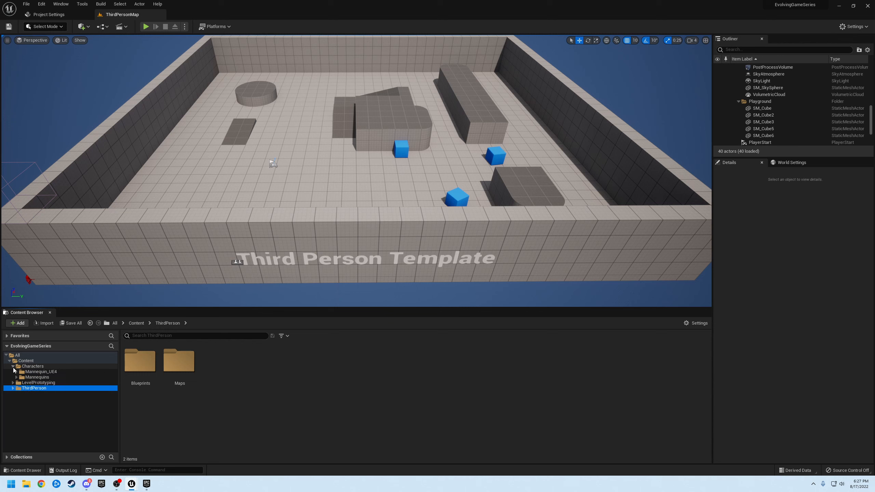
pyautogui.click(13, 368)
pyautogui.click(14, 367)
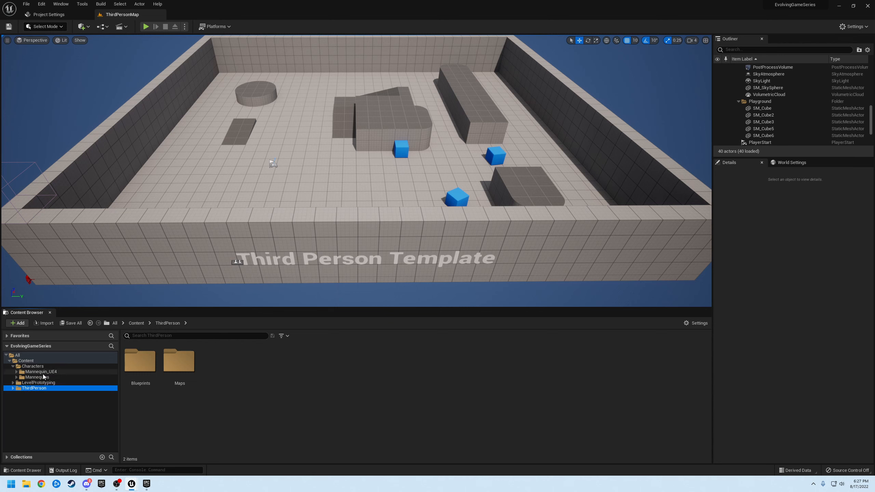
pyautogui.click(65, 372)
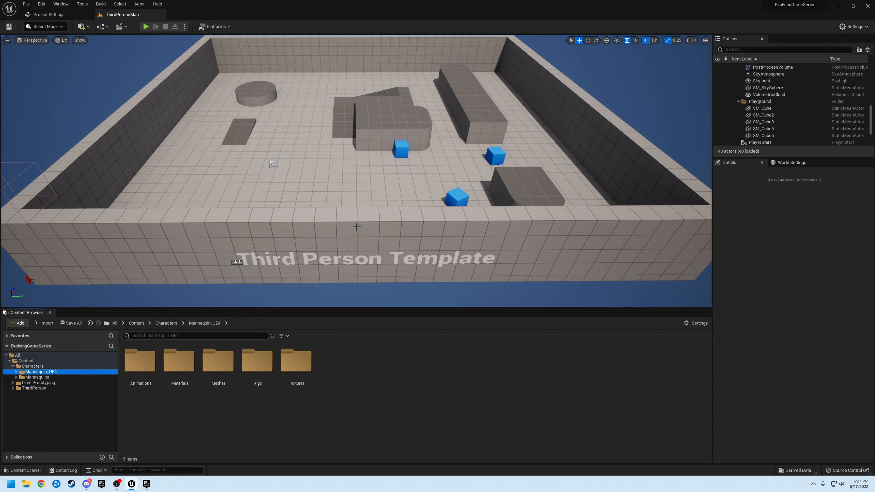
pyautogui.click(17, 372)
pyautogui.click(17, 372)
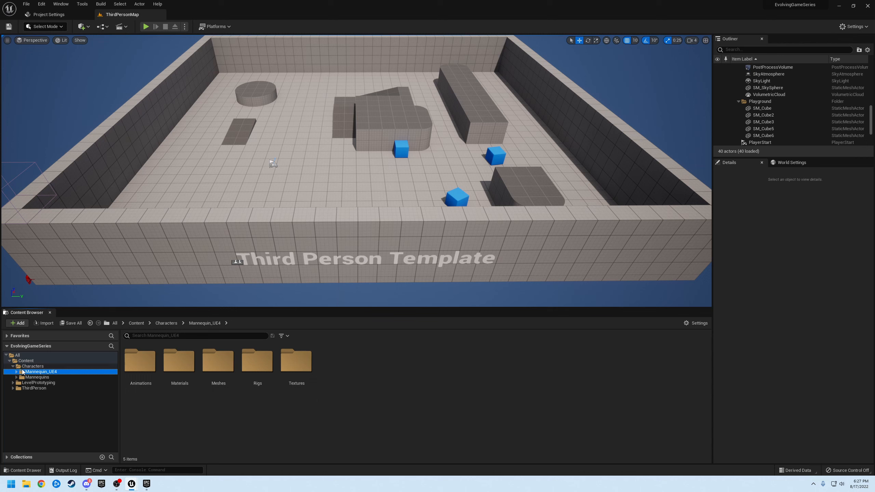
pyautogui.click(16, 372)
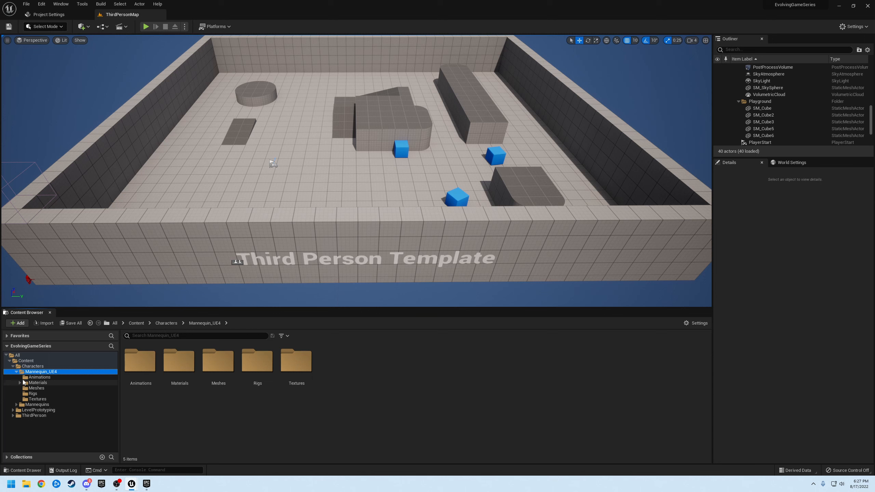
pyautogui.click(17, 372)
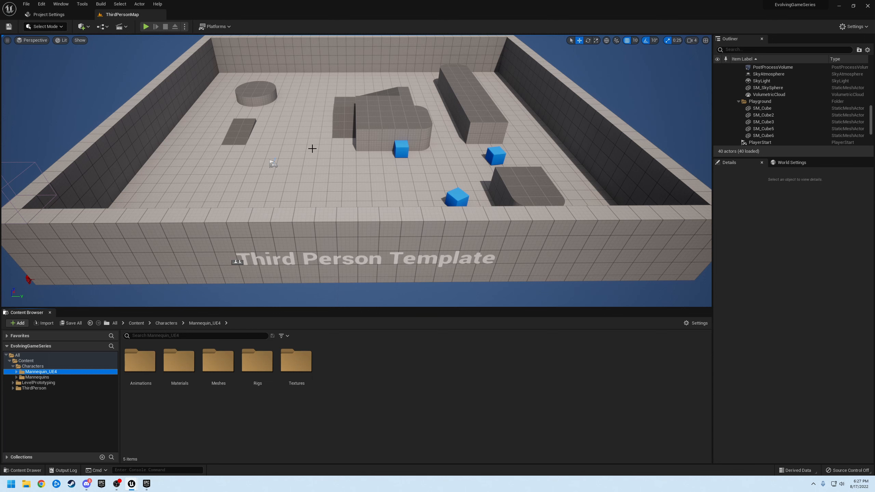
# Step: Play-test the third-person level by running the mannequin around the playground, and end the play session
pyautogui.click(150, 27)
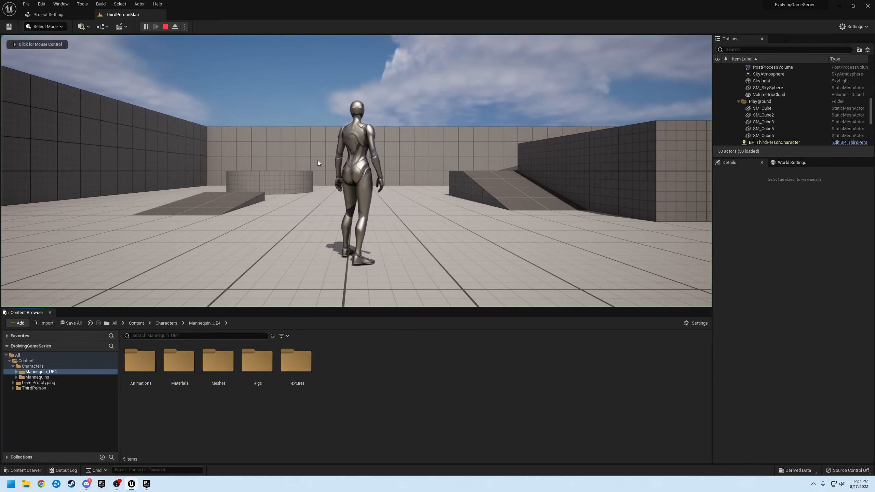
pyautogui.press('a')
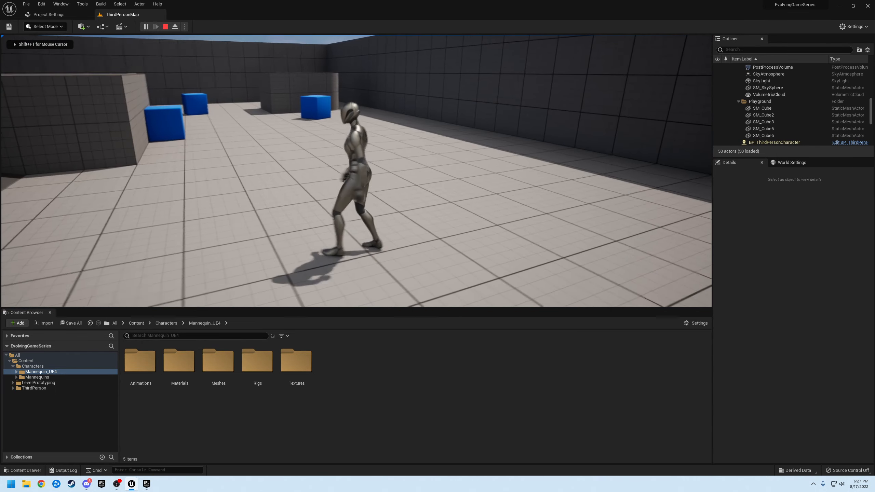
pyautogui.press('s')
pyautogui.press('d')
pyautogui.press('w')
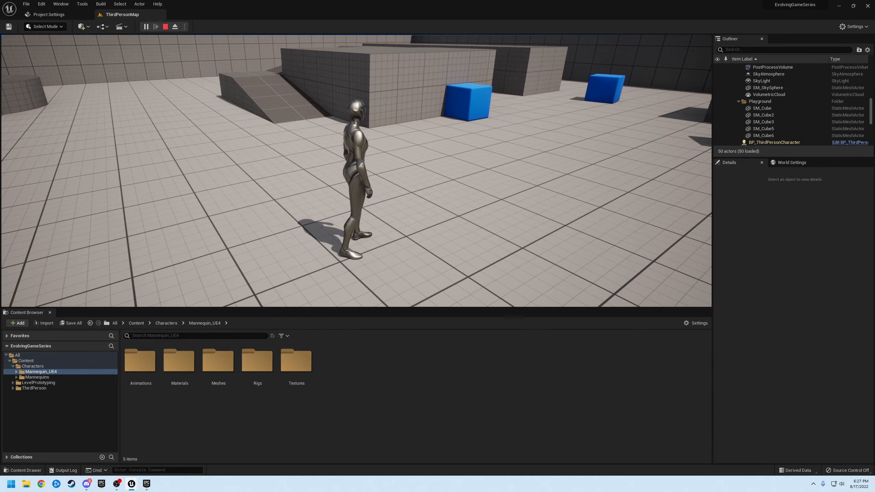
pyautogui.press('a')
pyautogui.press('w')
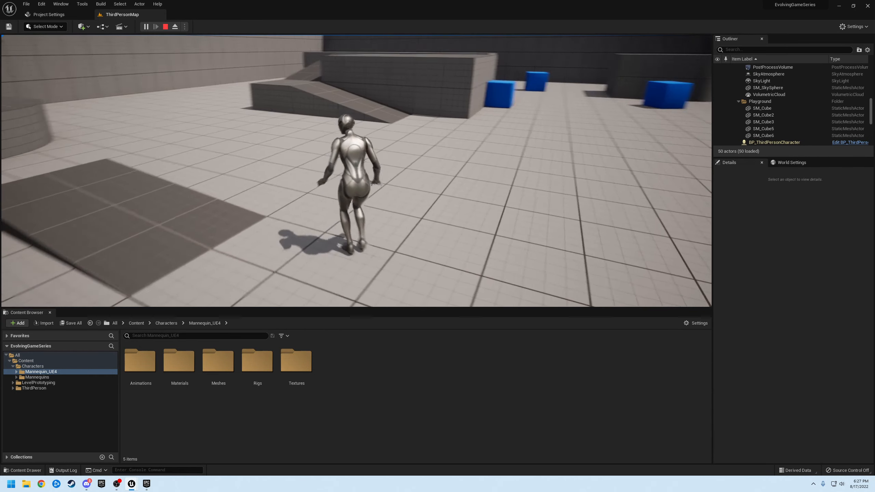
pyautogui.press('a')
pyautogui.press('s')
pyautogui.press('d')
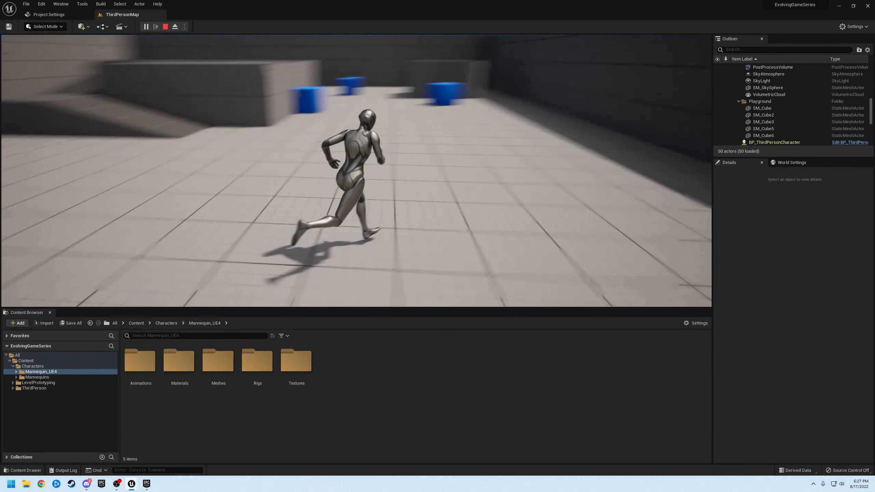
pyautogui.press('w')
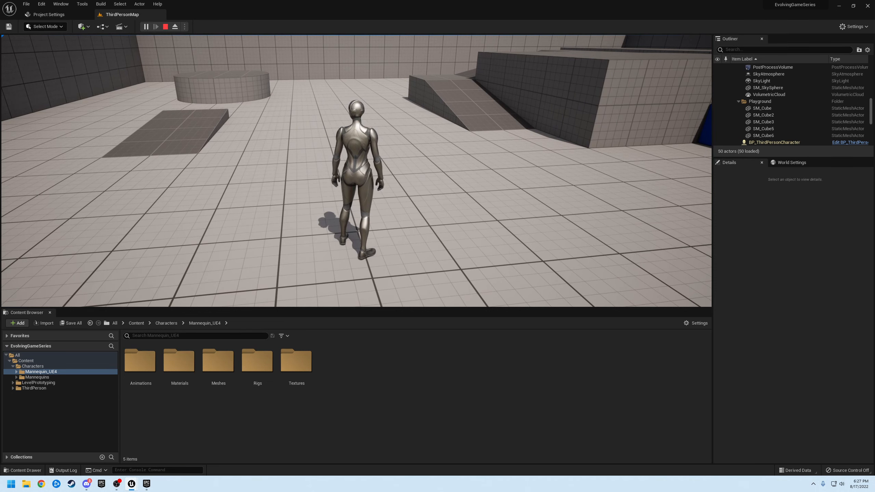
pyautogui.press('Escape')
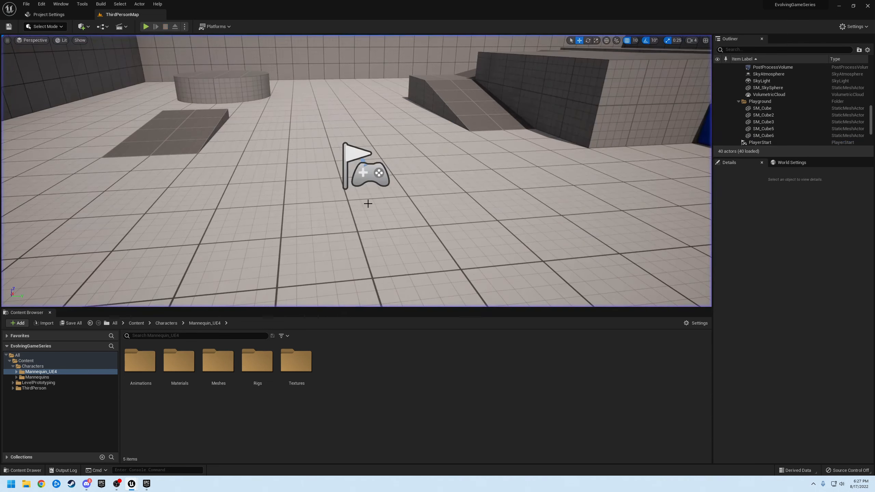
# Step: Examine the Materials, Meshes and Textures folders of LevelPrototyping and compare them with the level's playground geometry
pyautogui.click(14, 367)
pyautogui.click(13, 372)
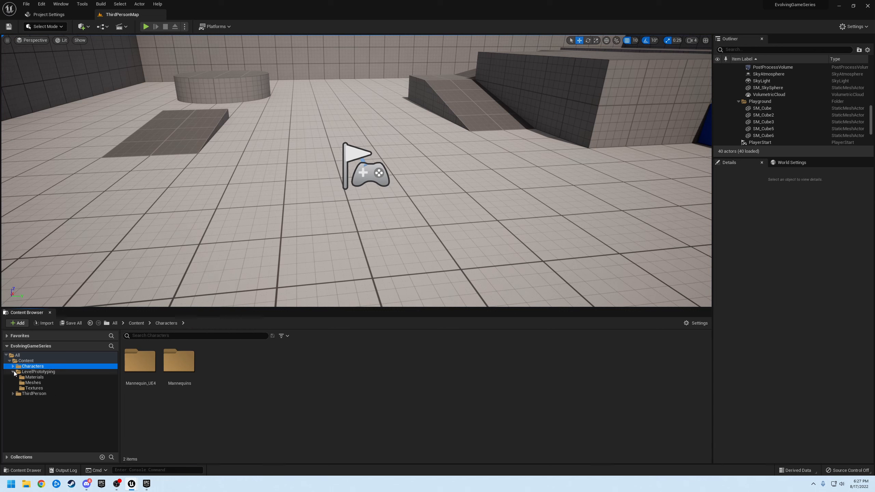
pyautogui.click(21, 372)
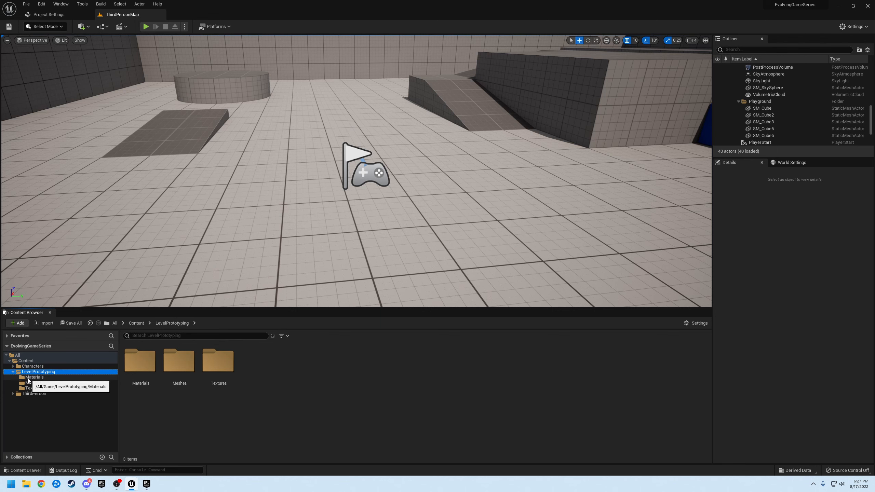
pyautogui.click(30, 377)
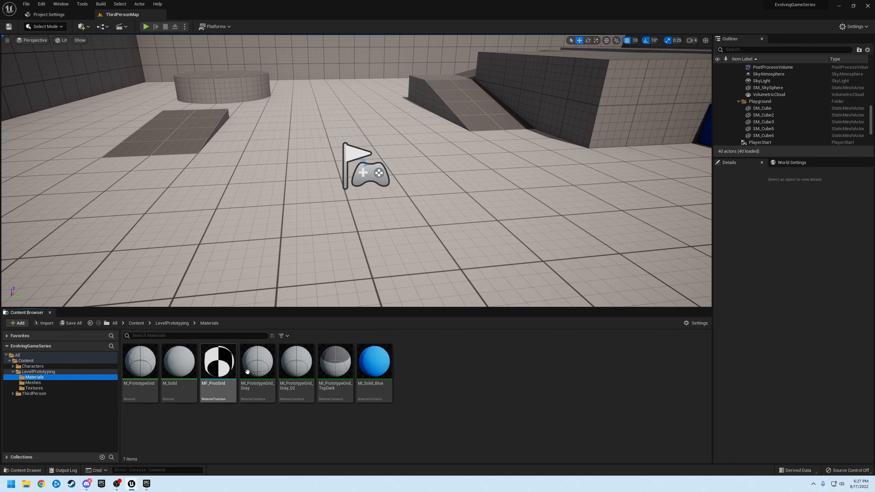
pyautogui.moveTo(569, 125); pyautogui.dragTo(551, 113, button='right')
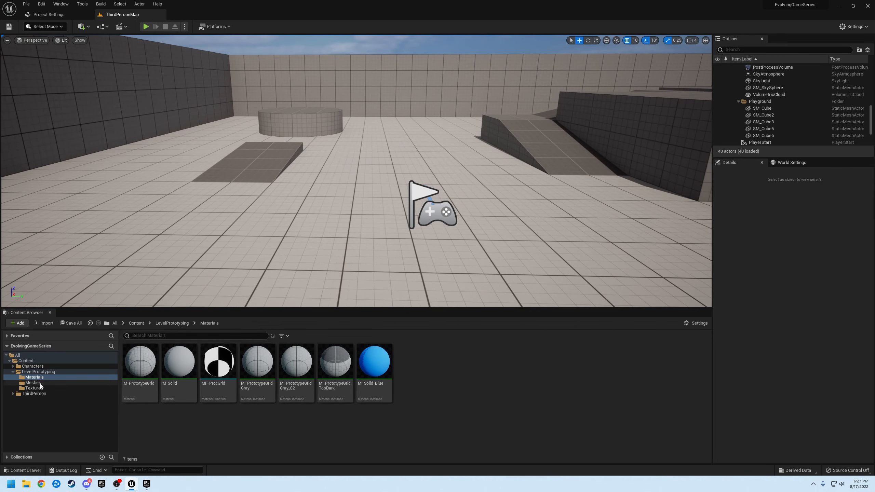
pyautogui.click(33, 383)
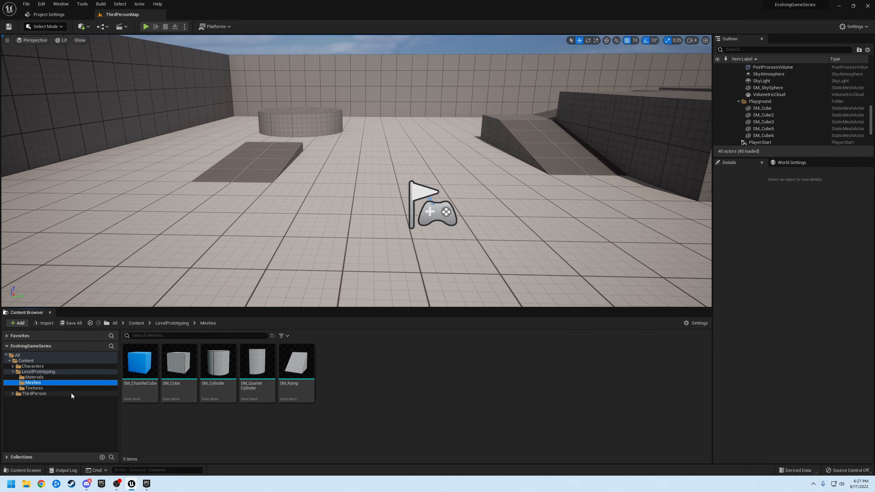
pyautogui.click(34, 389)
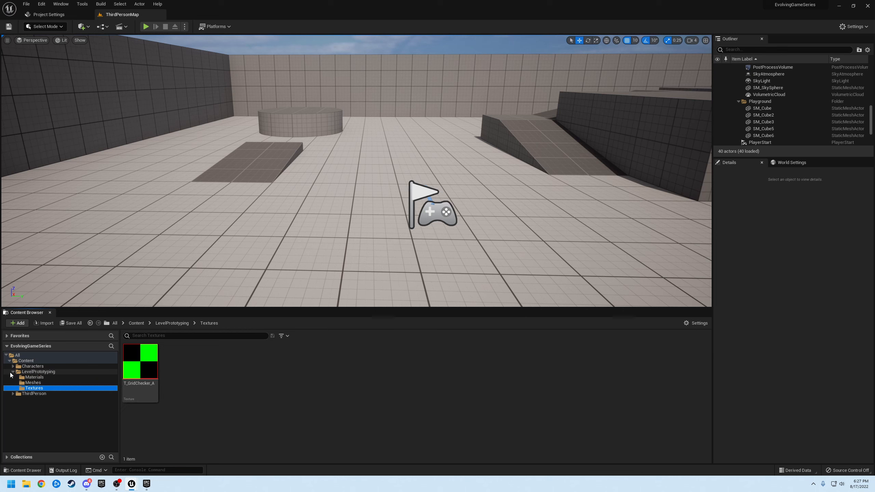
pyautogui.click(12, 372)
pyautogui.moveTo(445, 203); pyautogui.dragTo(527, 188, button='right')
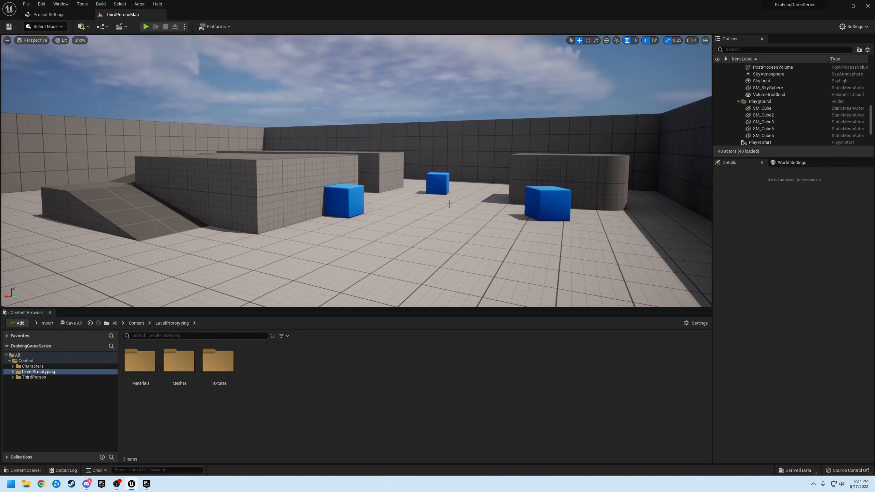
pyautogui.moveTo(436, 202); pyautogui.dragTo(503, 202, button='right')
pyautogui.moveTo(319, 198); pyautogui.dragTo(448, 195, button='right')
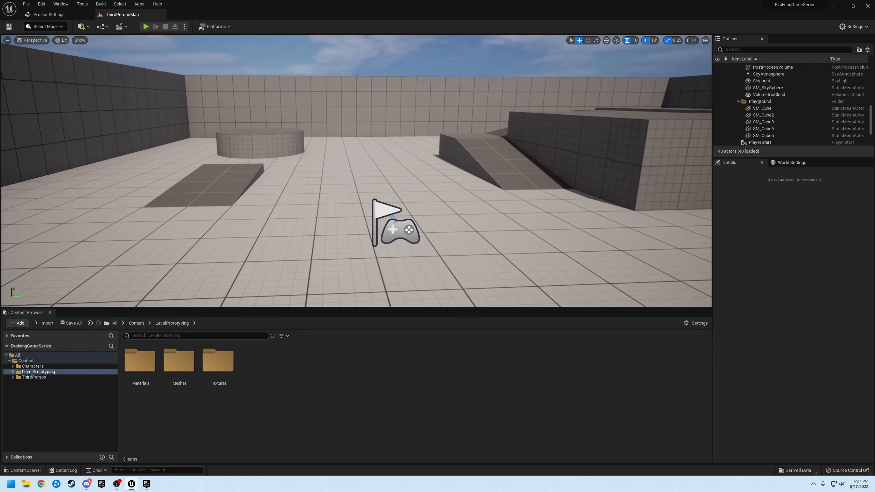
# Step: Move the Blueprints folder out of ThirdPerson directly into the Content folder, accepting the reference warning
pyautogui.click(33, 377)
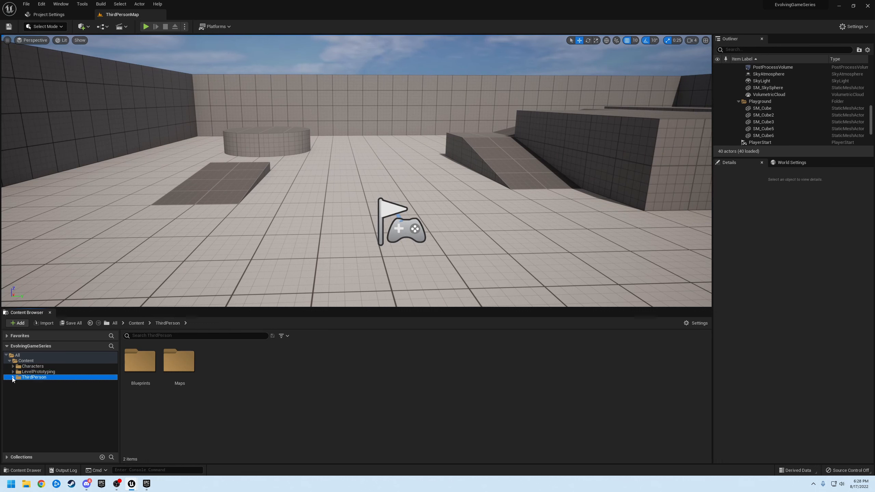
pyautogui.click(12, 378)
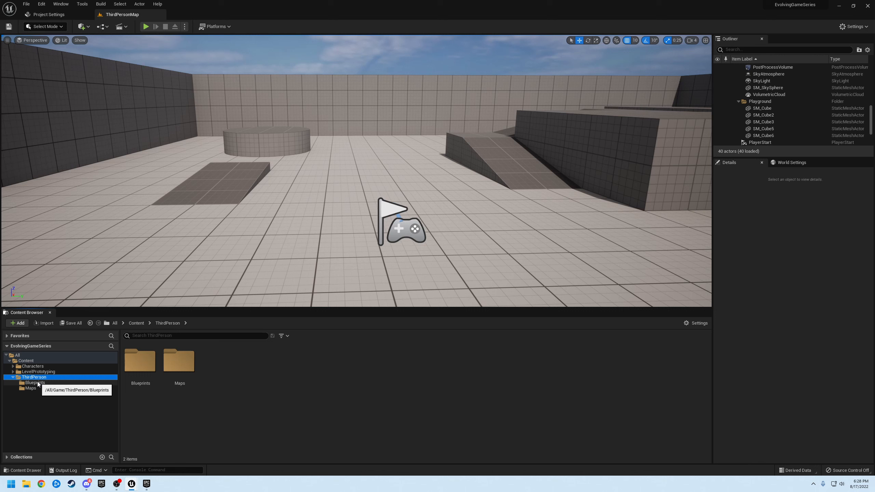
pyautogui.moveTo(34, 383); pyautogui.dragTo(26, 364)
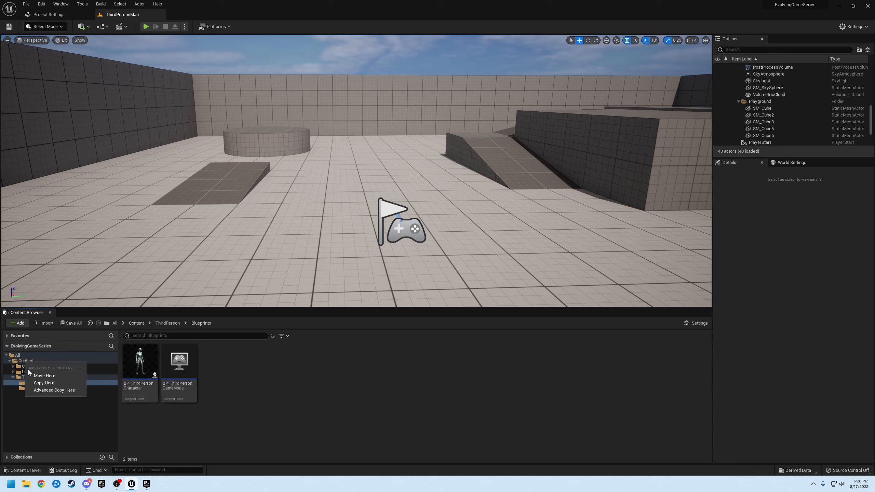
pyautogui.click(35, 377)
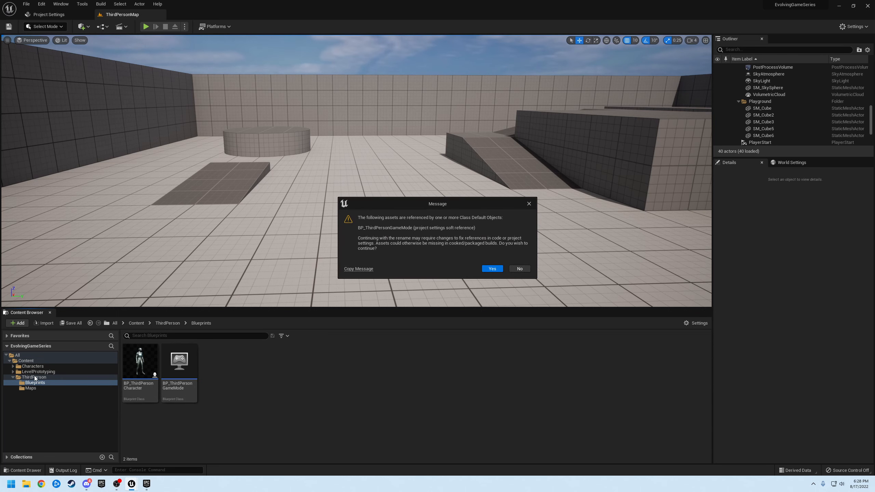
pyautogui.click(493, 269)
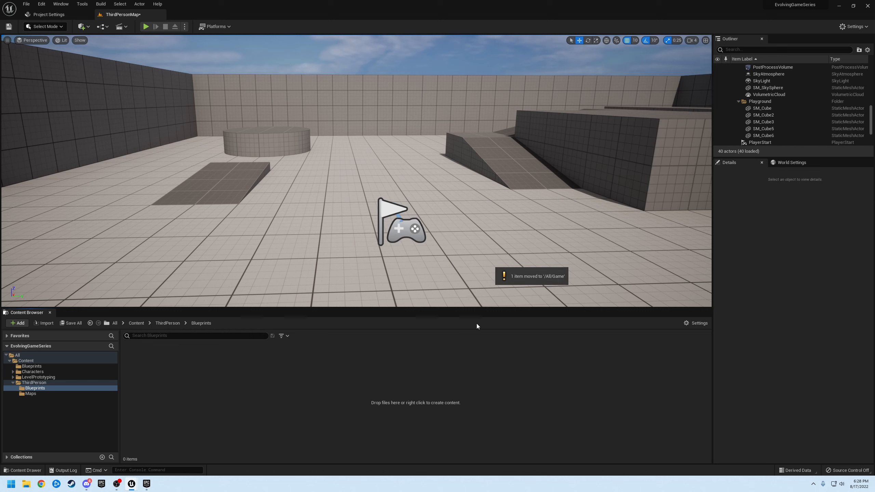
# Step: Move the Maps folder from ThirdPerson directly into the Content folder, accepting the reference warning
pyautogui.moveTo(31, 394); pyautogui.dragTo(28, 362)
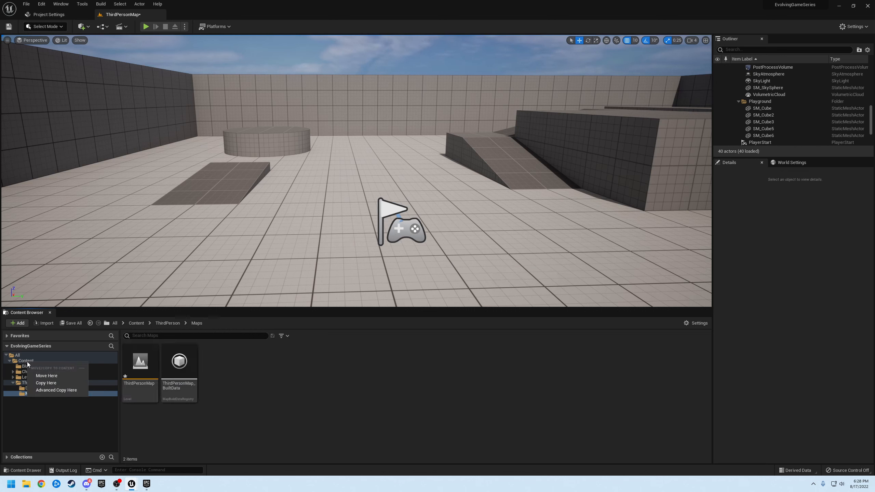
pyautogui.click(58, 376)
pyautogui.click(492, 269)
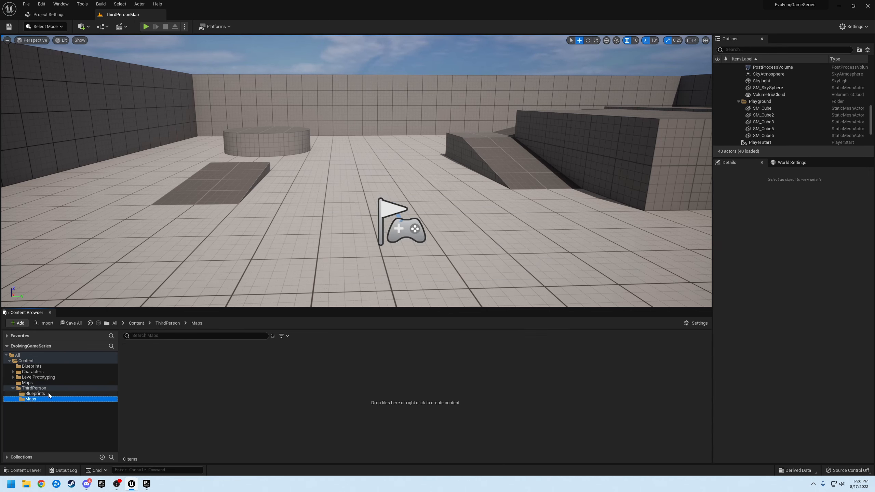
# Step: Fix up the redirectors in the whole Content folder
pyautogui.click(35, 394)
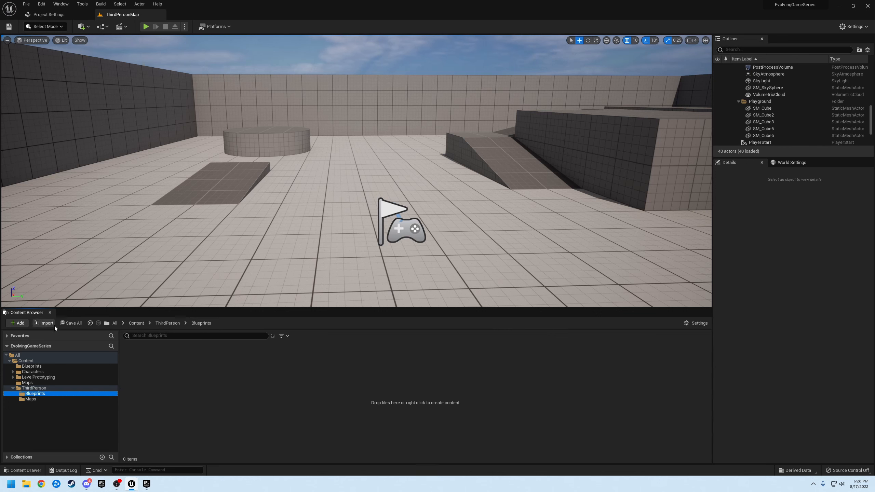
pyautogui.click(26, 355)
pyautogui.rightClick(27, 361)
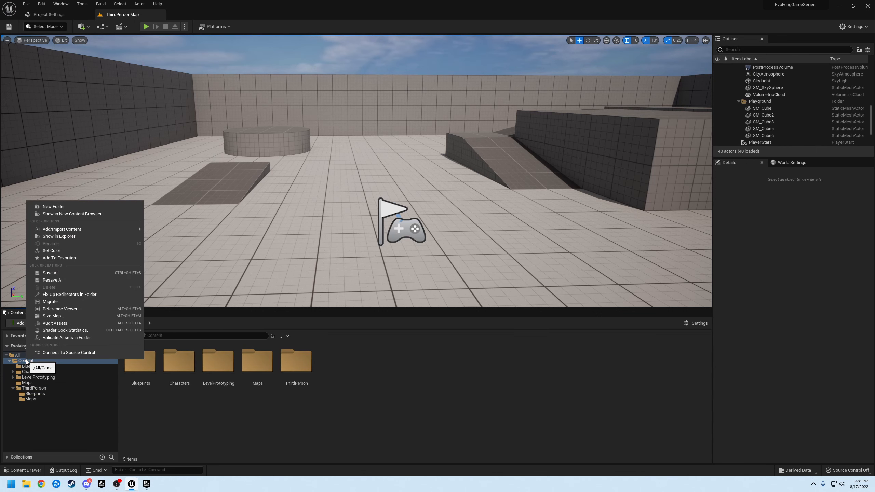
pyautogui.click(75, 294)
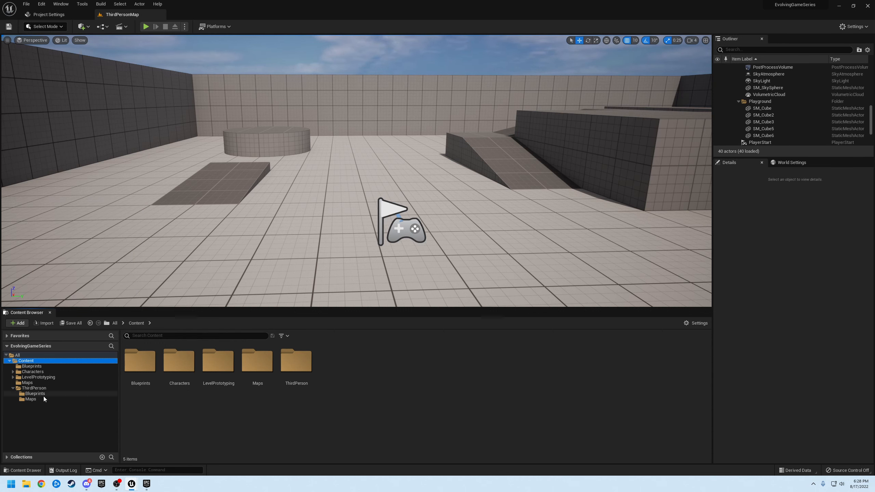
# Step: Delete the ThirdPerson folder together with its leftover Blueprints and Maps subfolders
pyautogui.click(30, 400)
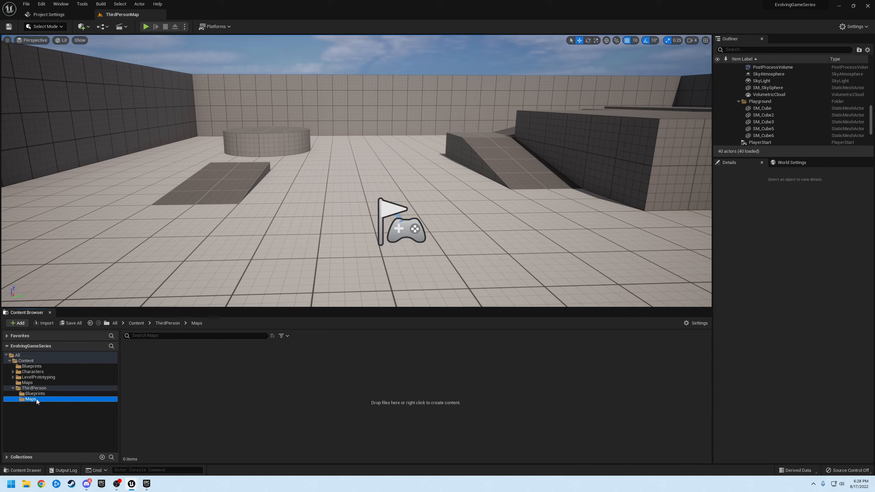
pyautogui.click(34, 388)
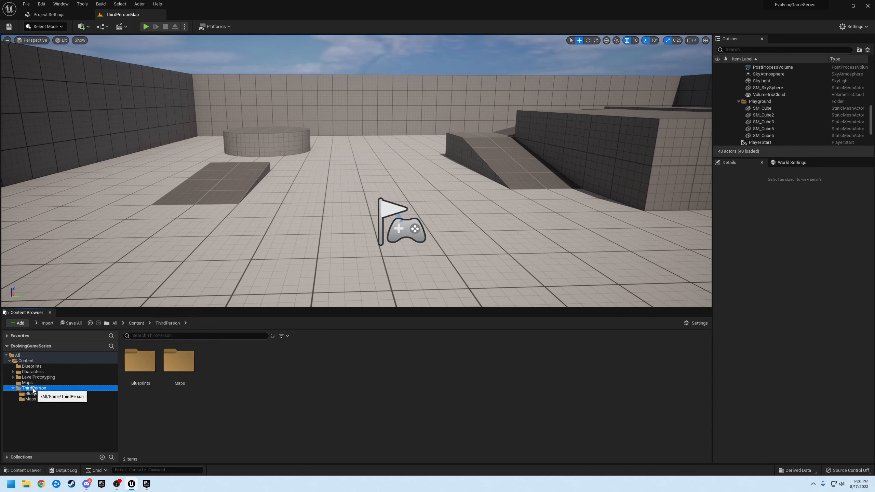
pyautogui.rightClick(33, 389)
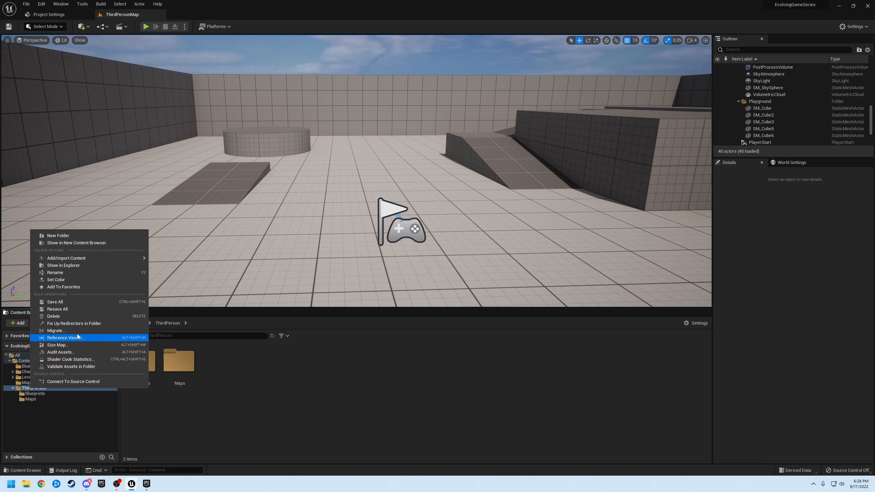
pyautogui.click(55, 317)
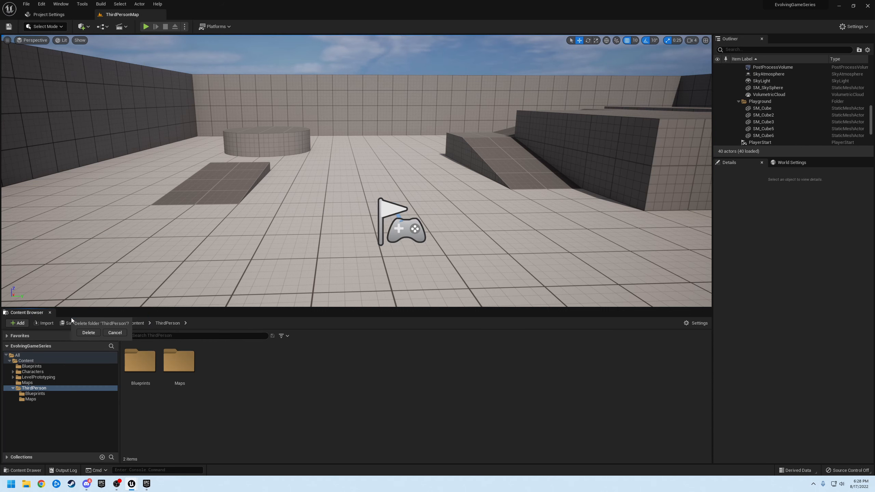
pyautogui.click(89, 333)
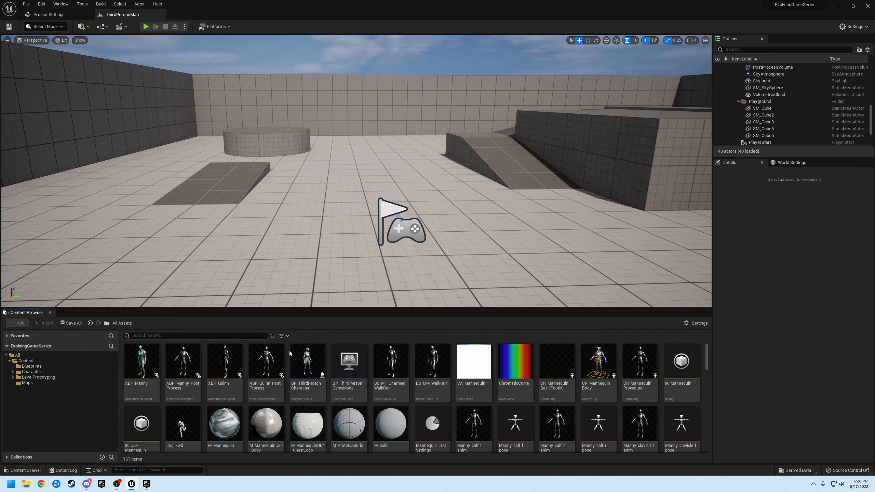
# Step: Review the reorganized Content folder and look through its Blueprints, Characters and Maps folders
pyautogui.click(27, 361)
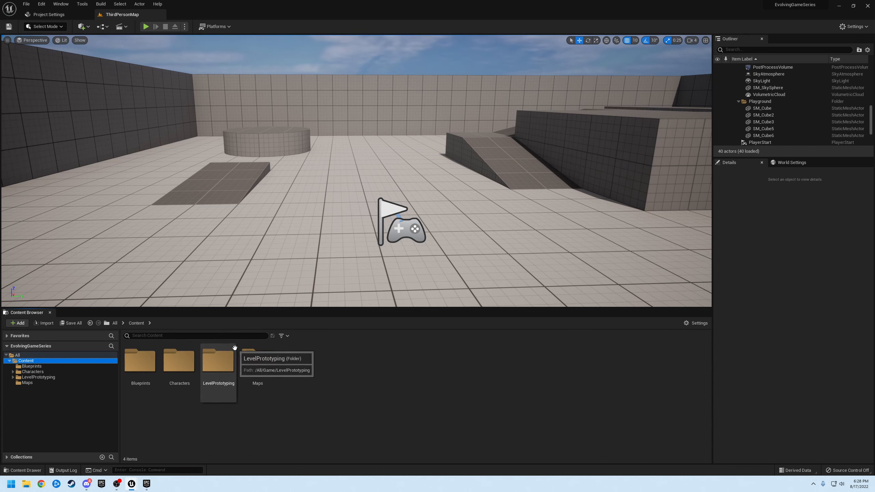
pyautogui.click(32, 367)
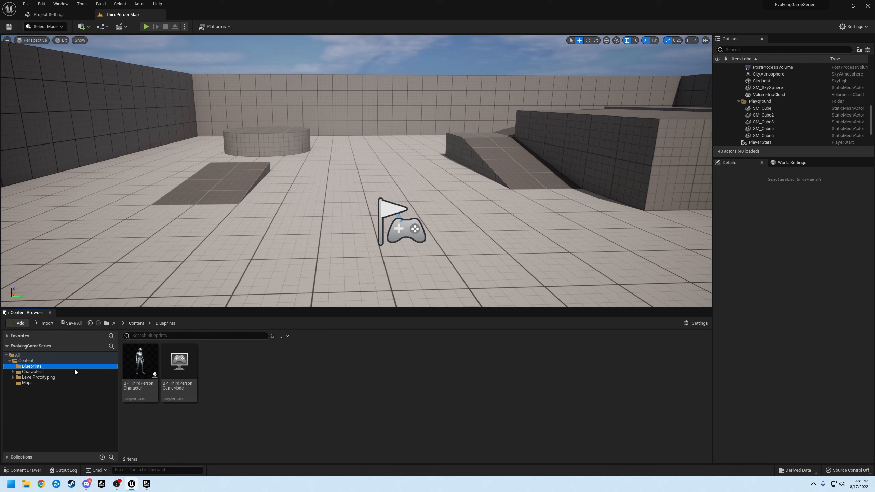
pyautogui.click(181, 384)
pyautogui.click(48, 373)
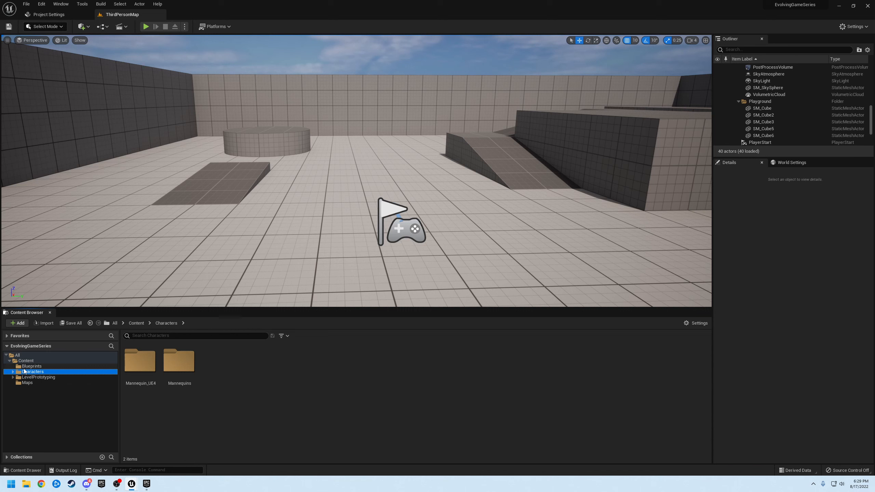
pyautogui.click(13, 372)
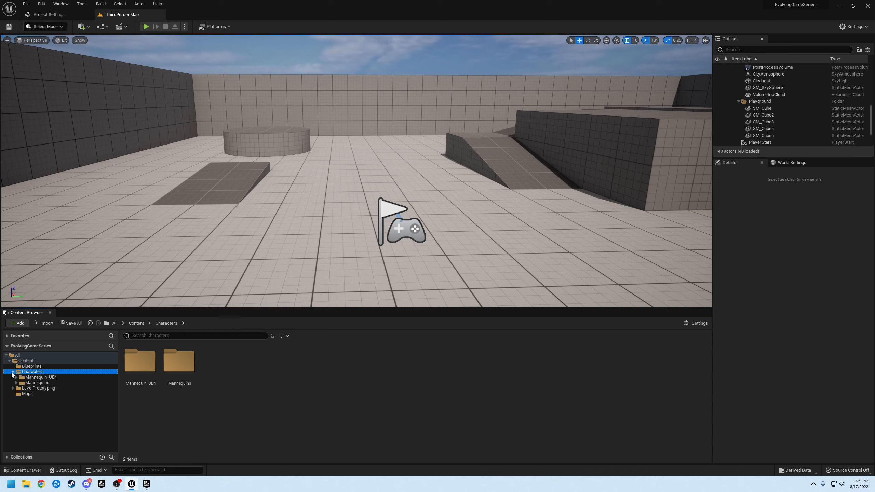
pyautogui.click(13, 372)
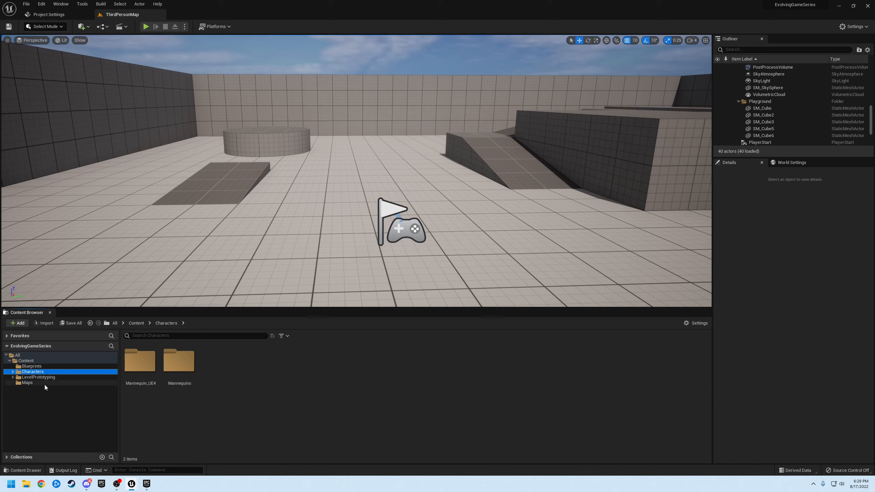
pyautogui.click(27, 383)
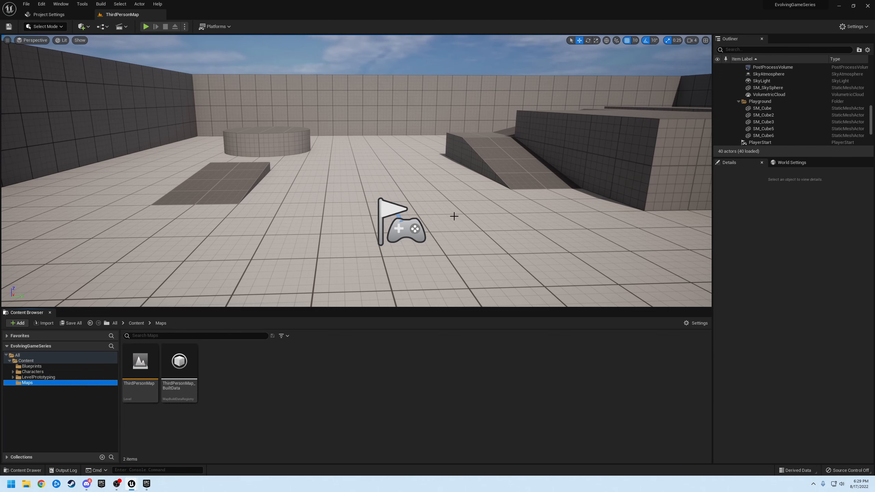
# Step: View the playground from a higher angle and enlarge the viewport by reducing the Content Browser's height
pyautogui.moveTo(498, 175); pyautogui.dragTo(354, 306, button='right')
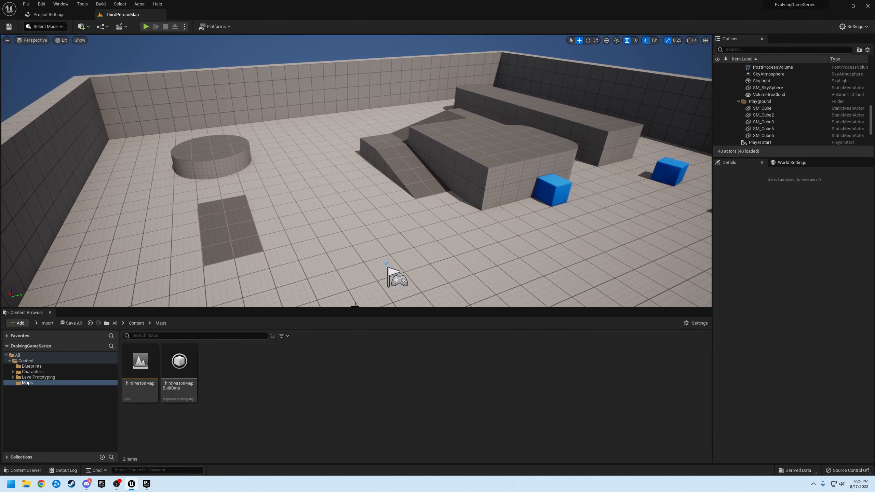
pyautogui.moveTo(355, 306); pyautogui.dragTo(356, 350)
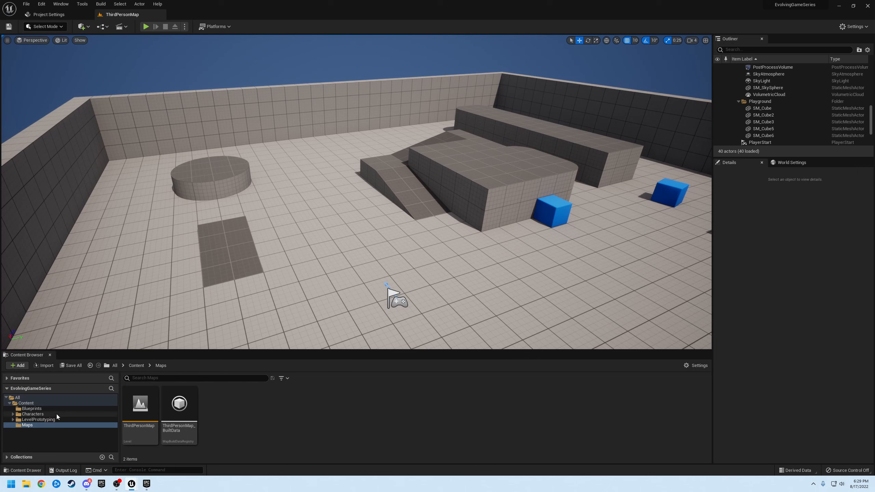
# Step: Open the BP_ThirdPersonCharacter blueprint, dock its floating editor beside the ThirdPersonMap level, and close it
pyautogui.click(35, 409)
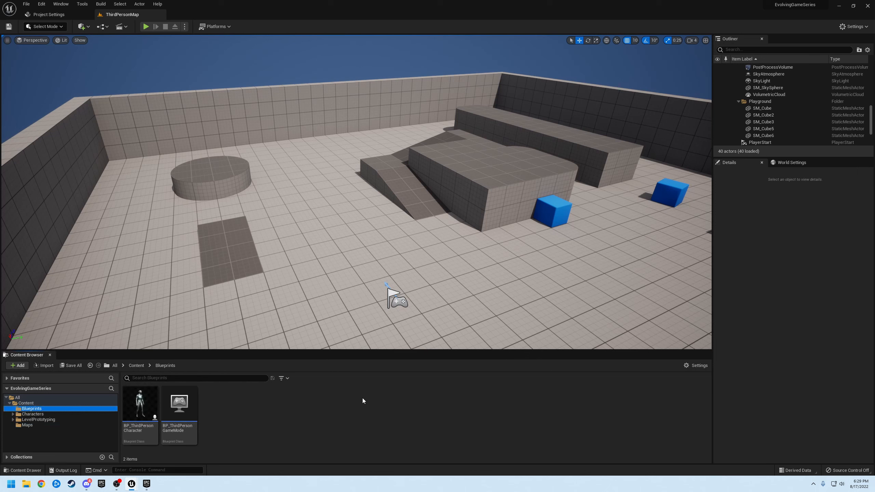
pyautogui.click(140, 410)
pyautogui.doubleClick(140, 410)
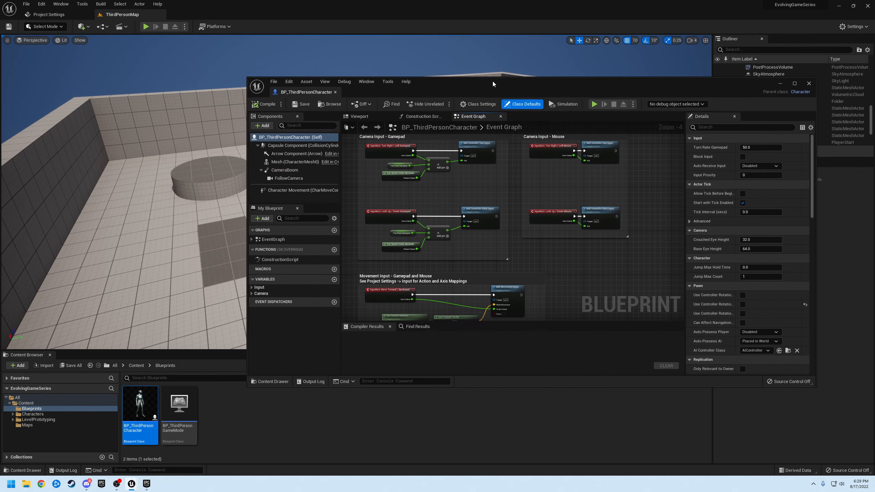
pyautogui.moveTo(493, 84); pyautogui.dragTo(413, 74)
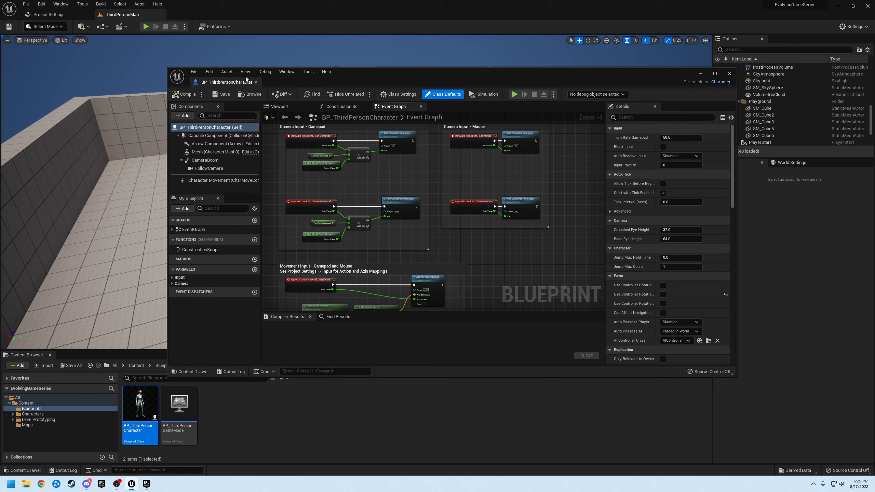
pyautogui.moveTo(228, 84); pyautogui.dragTo(203, 14)
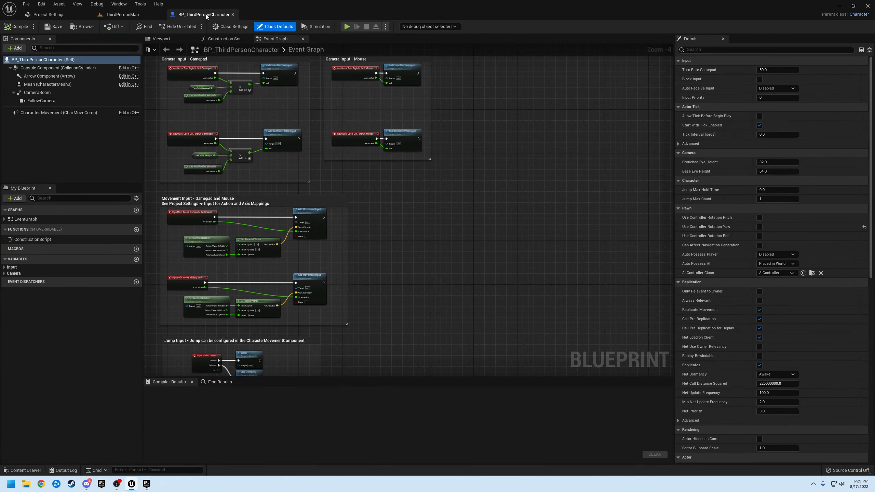
pyautogui.click(233, 14)
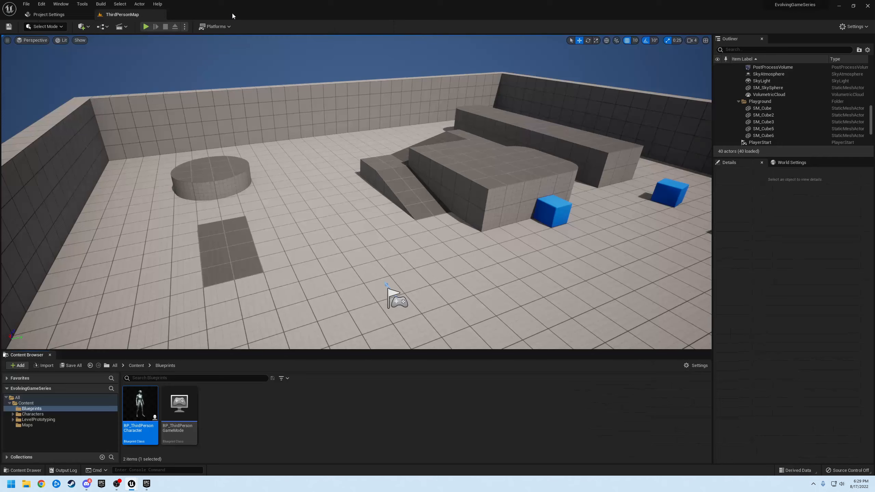
# Step: Set the Asset Editor Open Location to Main Window in the editor's appearance preferences
pyautogui.click(40, 5)
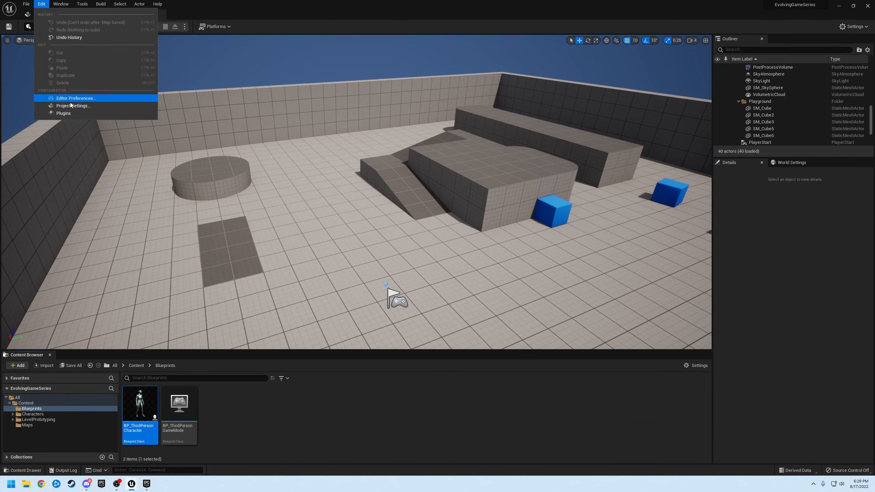
pyautogui.click(61, 99)
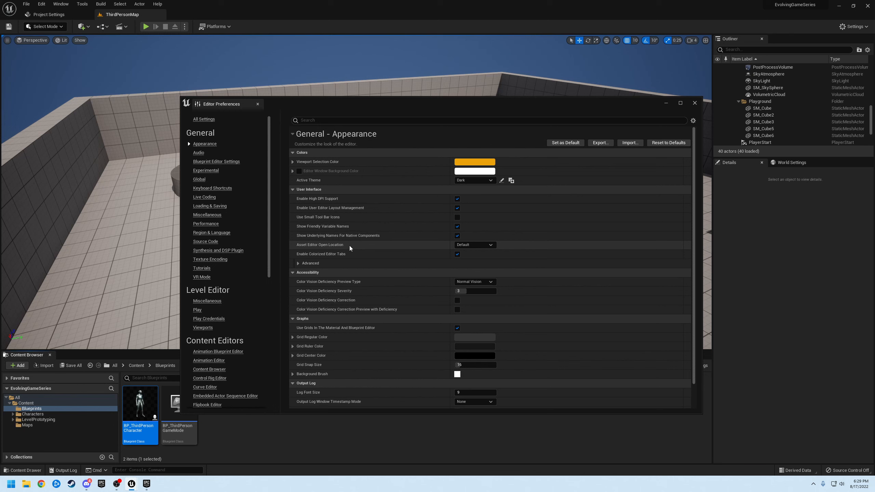
pyautogui.click(489, 246)
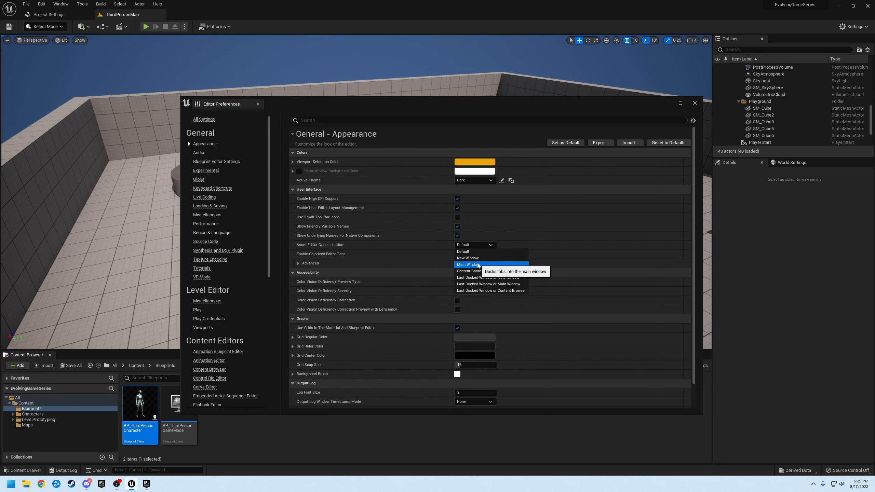
pyautogui.click(478, 265)
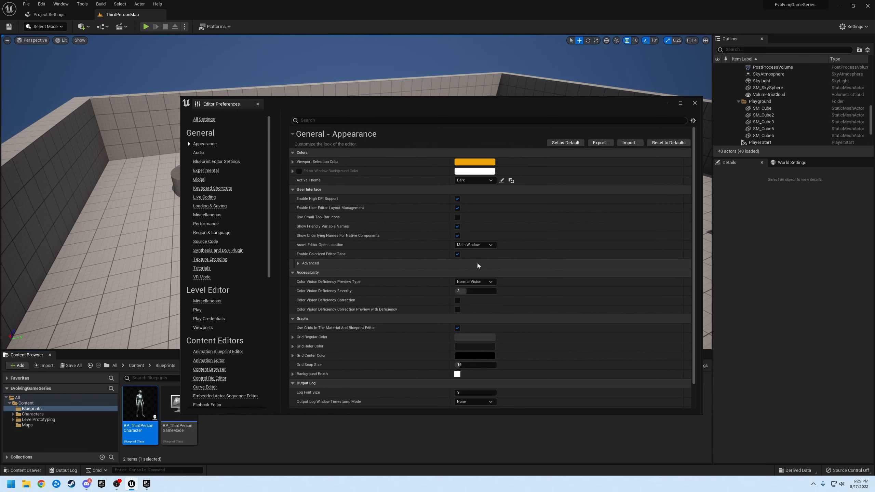
pyautogui.click(695, 104)
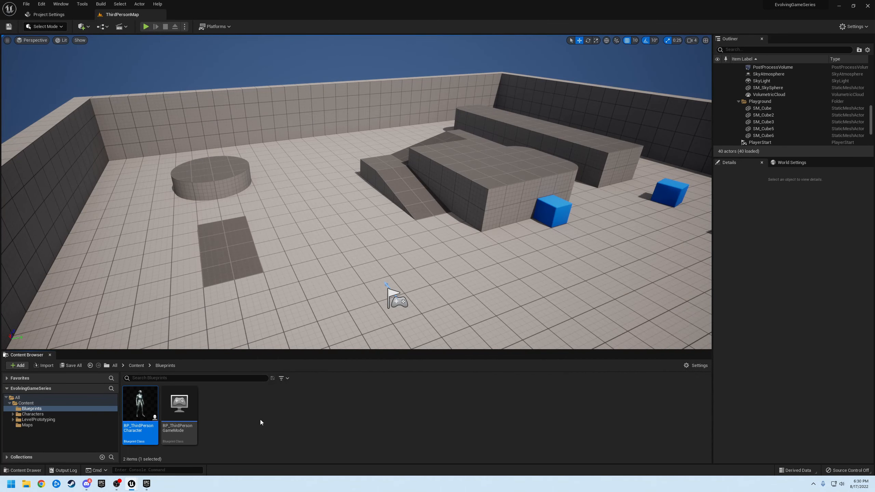
# Step: Open the BP_ThirdPersonGameMode blueprint to check where its editor docks and view its default classes, closing it when done
pyautogui.click(174, 407)
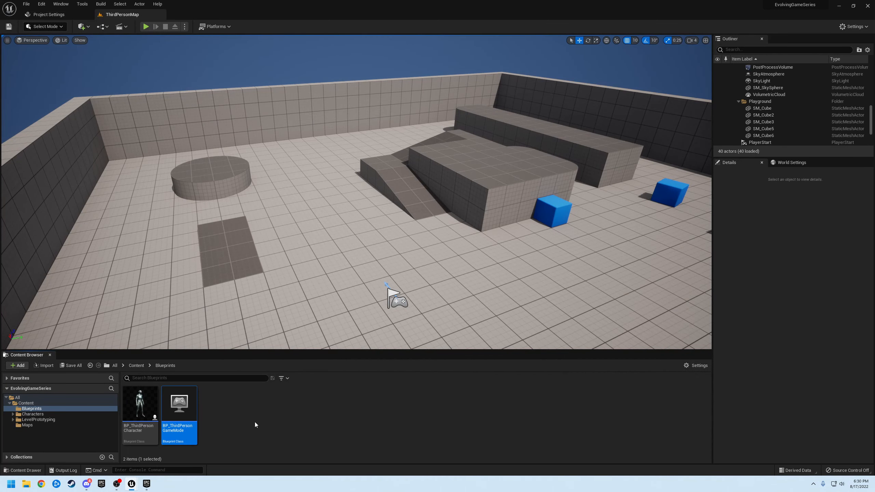
pyautogui.doubleClick(182, 405)
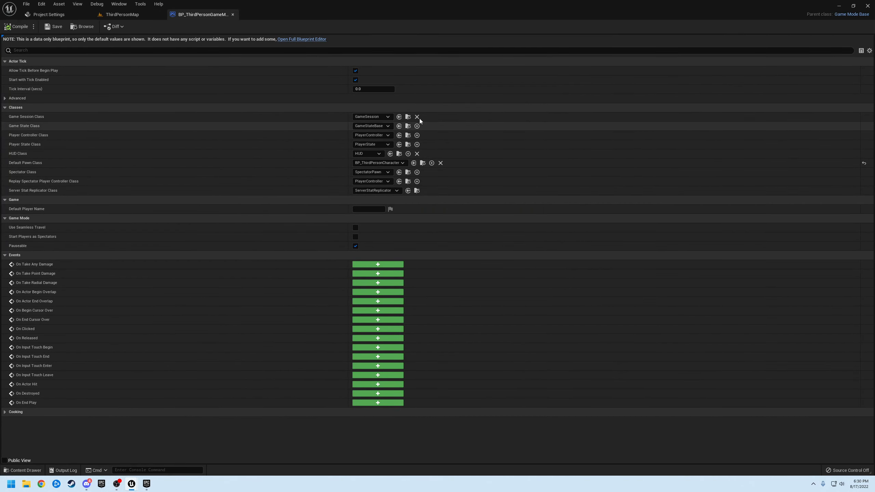
pyautogui.click(233, 14)
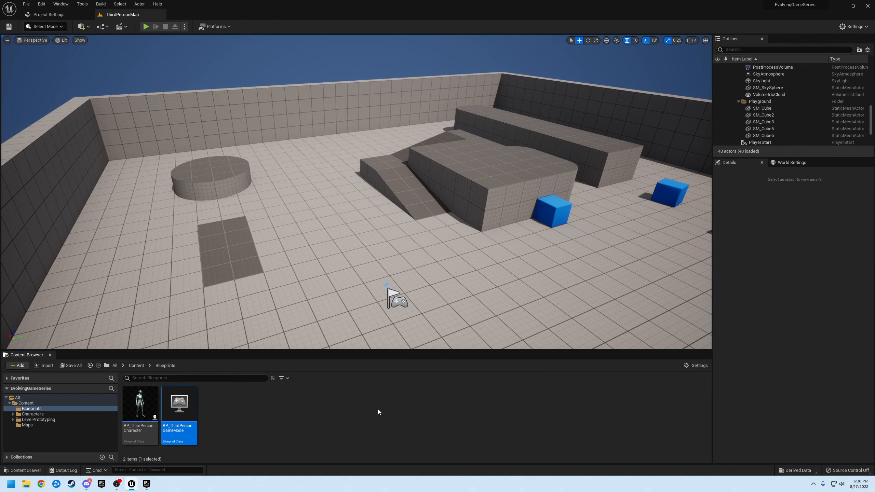
# Step: Pull the camera back to view the whole level and show the top-level Content folder
pyautogui.press('s')
pyautogui.moveTo(391, 293)
pyautogui.mouseDown(button='right')
pyautogui.moveTo(434, 304)
pyautogui.moveTo(397, 305)
pyautogui.mouseUp(button='right')
pyautogui.click(26, 403)
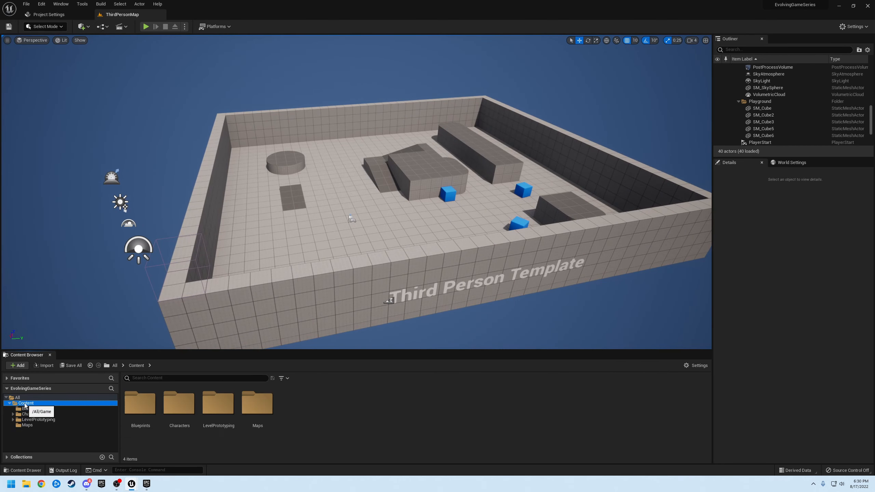